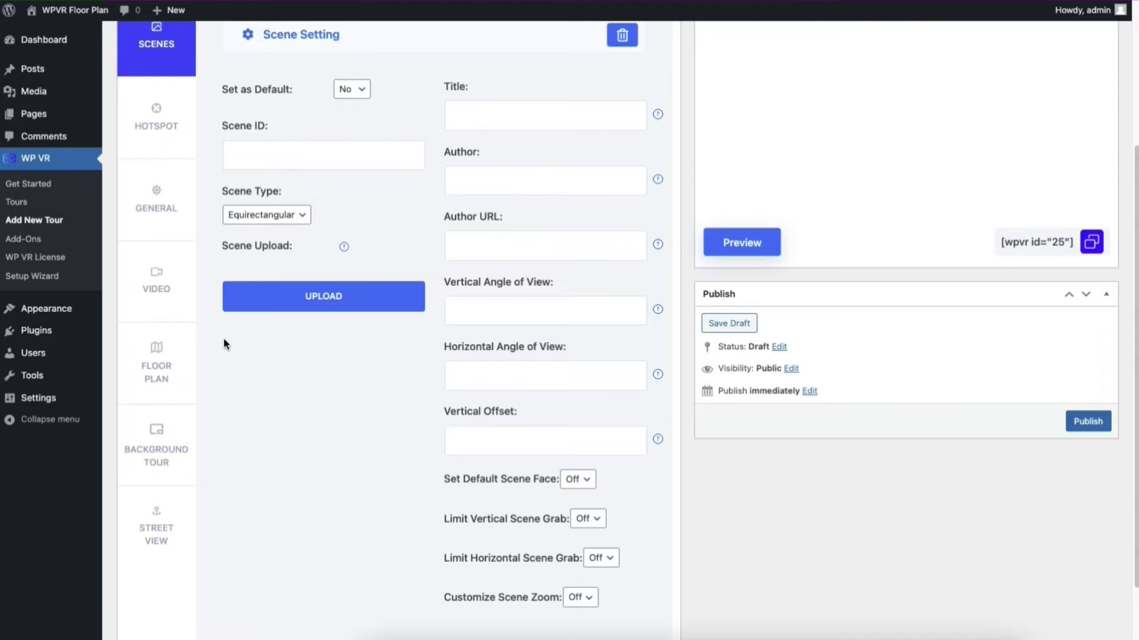
Step: Open 'Floor Plan For Virtual Tour' in Edit Tour and look around the Living panorama
left_click(170, 381)
scroll(394, 393, "up", 4)
left_click(403, 237)
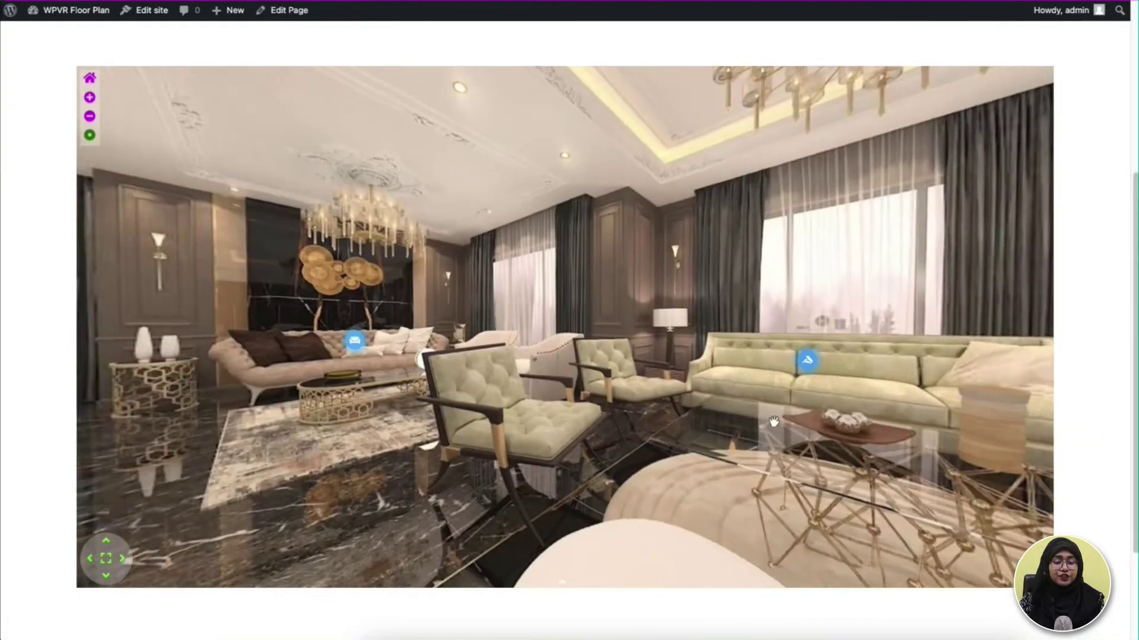
left_click_drag(773, 421, 484, 437)
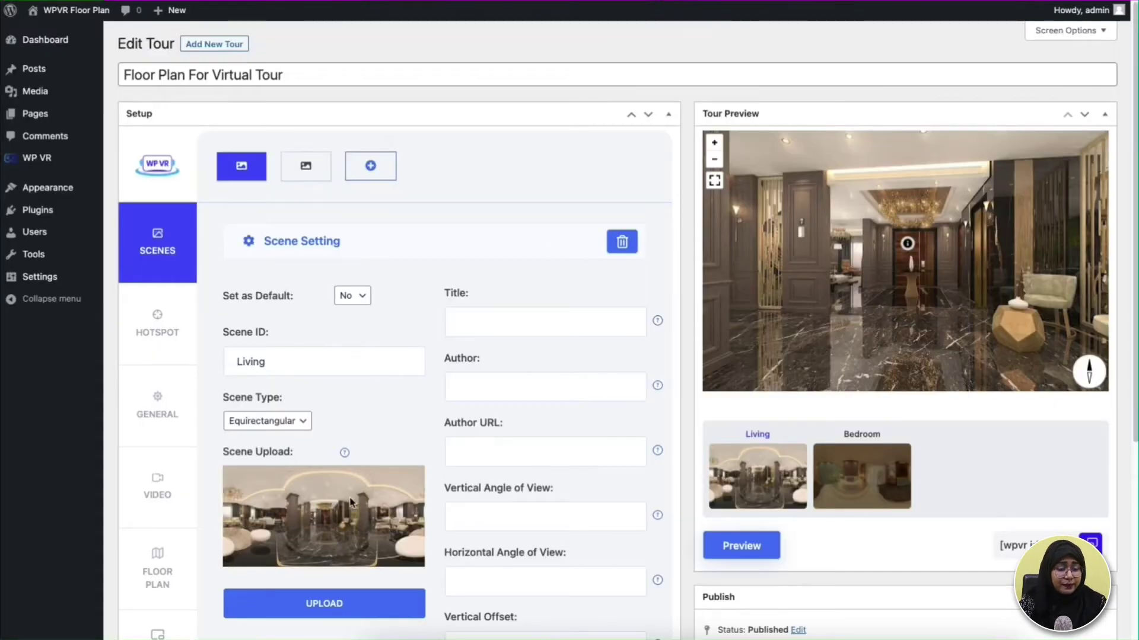
Step: Switch on Enable Floor Plan in the Floor Plan tab and start choosing an image
scroll(267, 516, "down", 1)
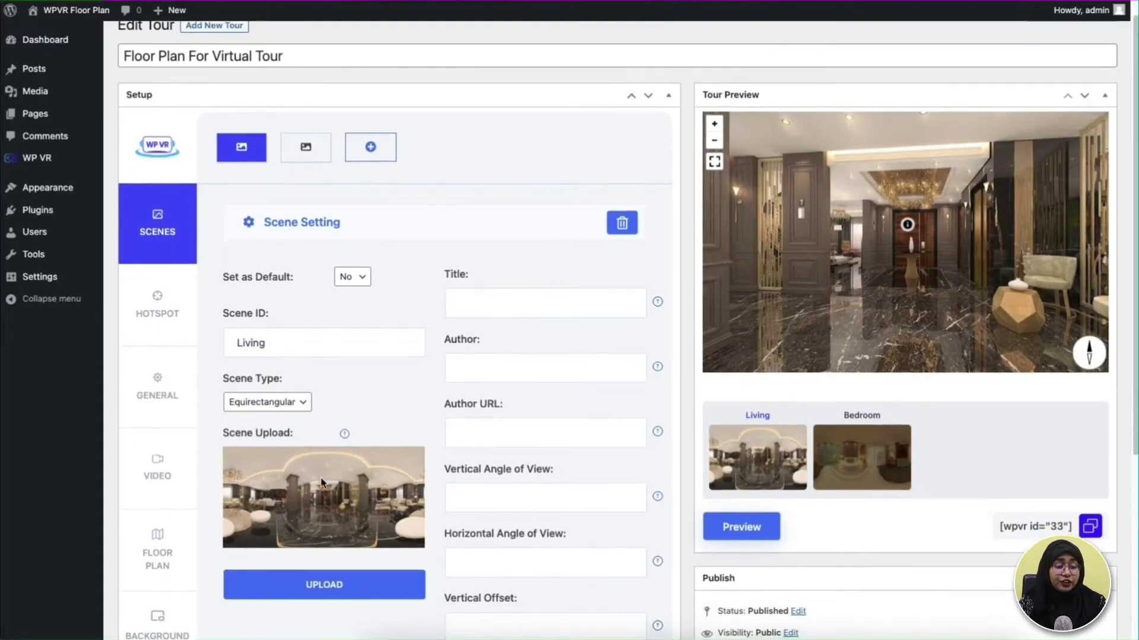
left_click(153, 538)
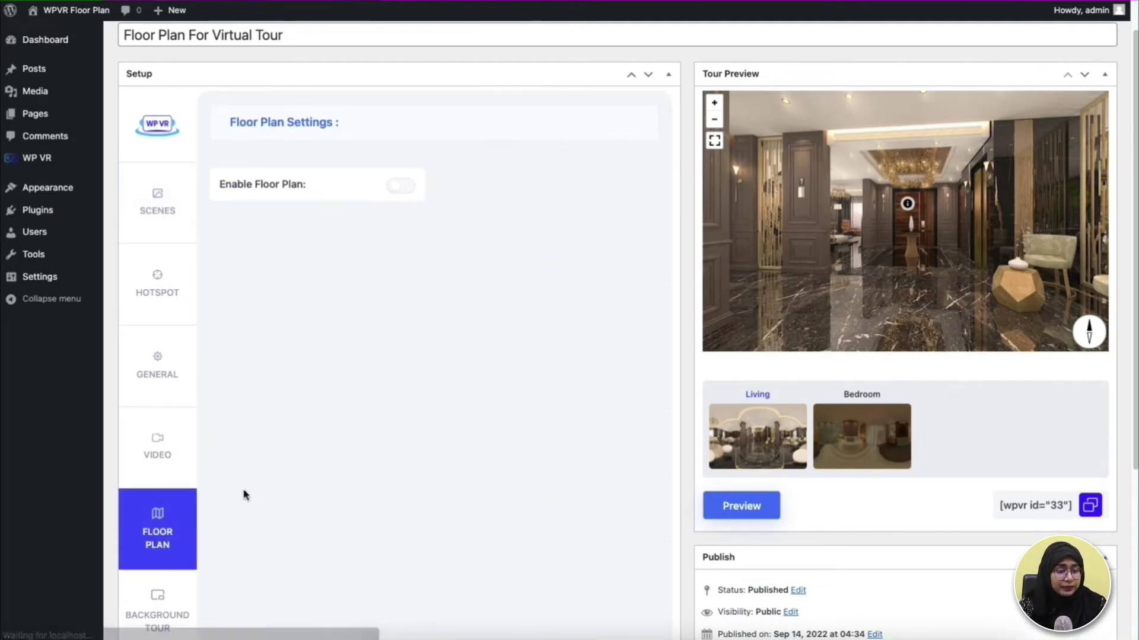
left_click(402, 187)
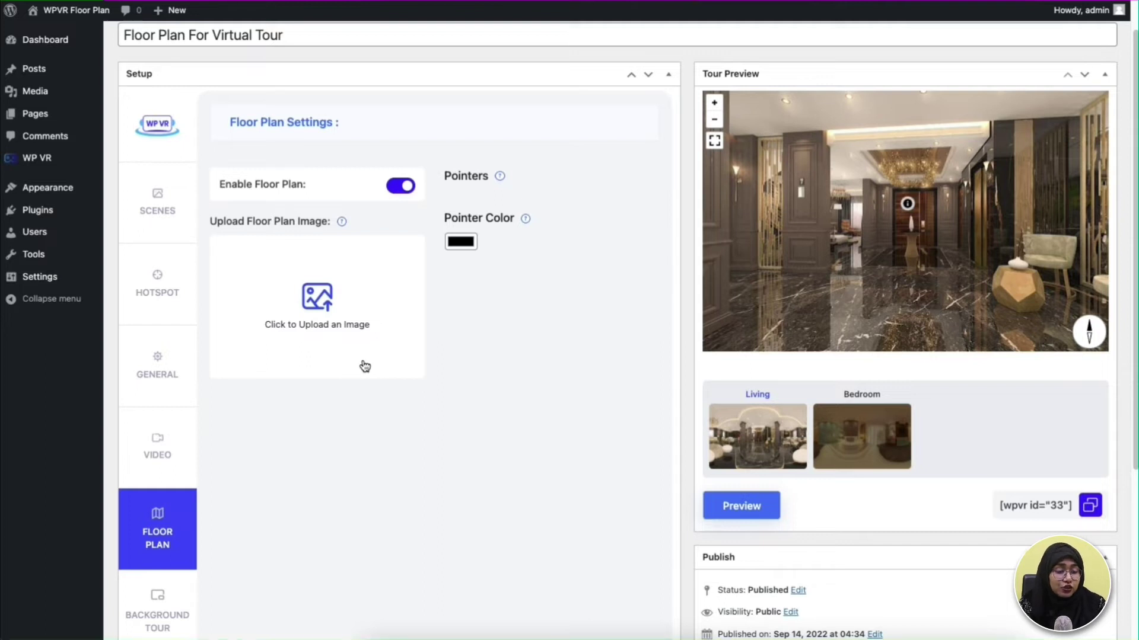
left_click(343, 343)
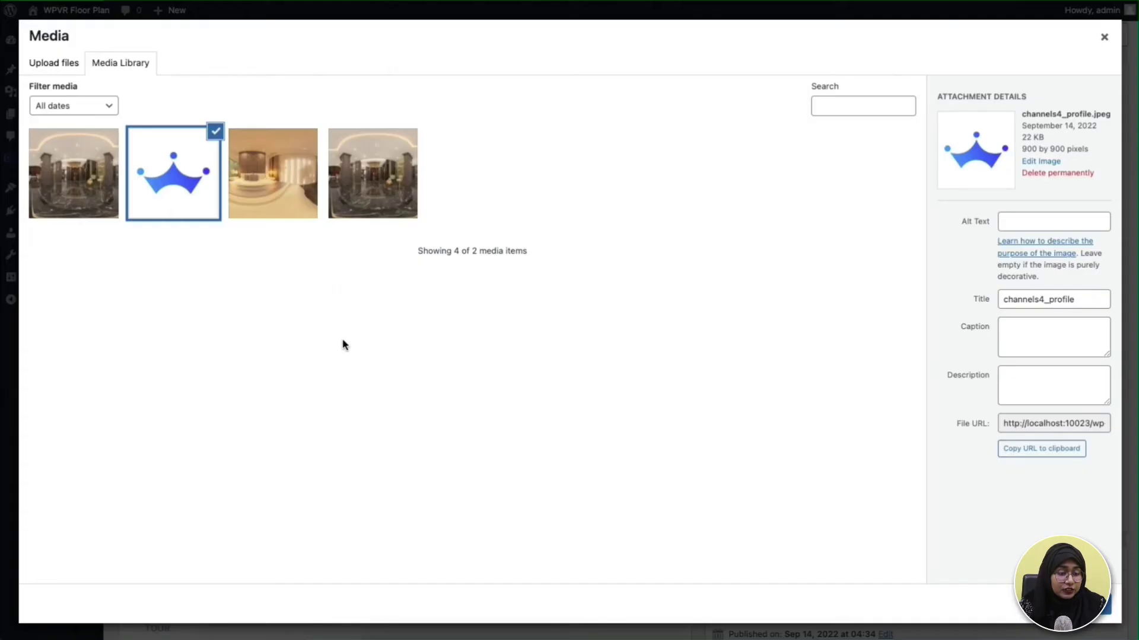
Step: Upload Floor Plan.png from the computer and insert it as the tour's floor plan
left_click(60, 60)
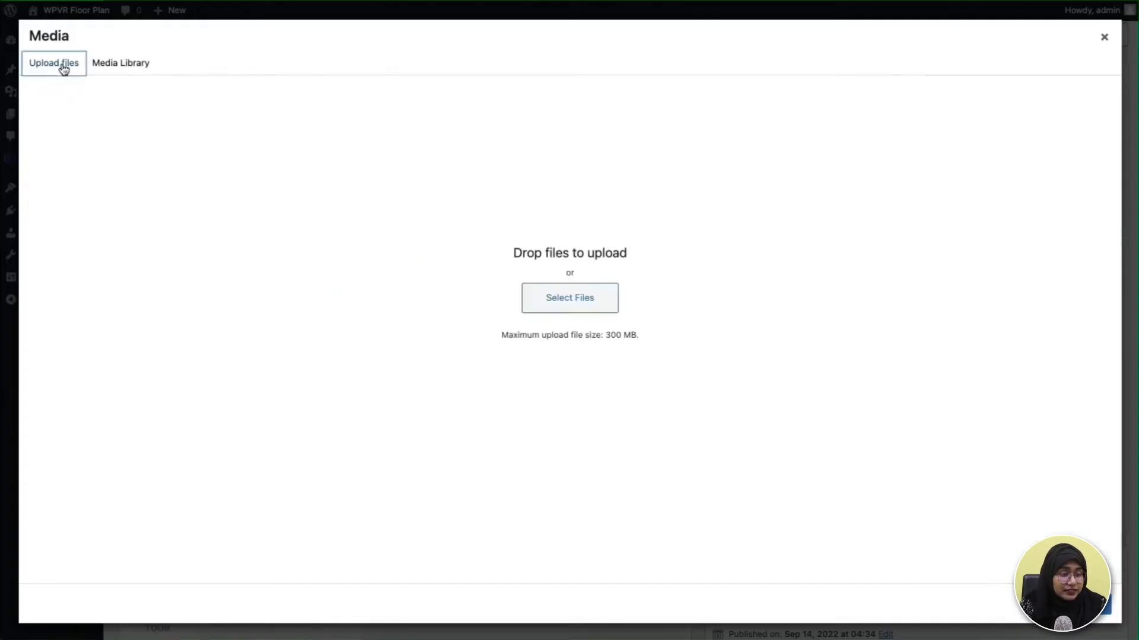
left_click(600, 301)
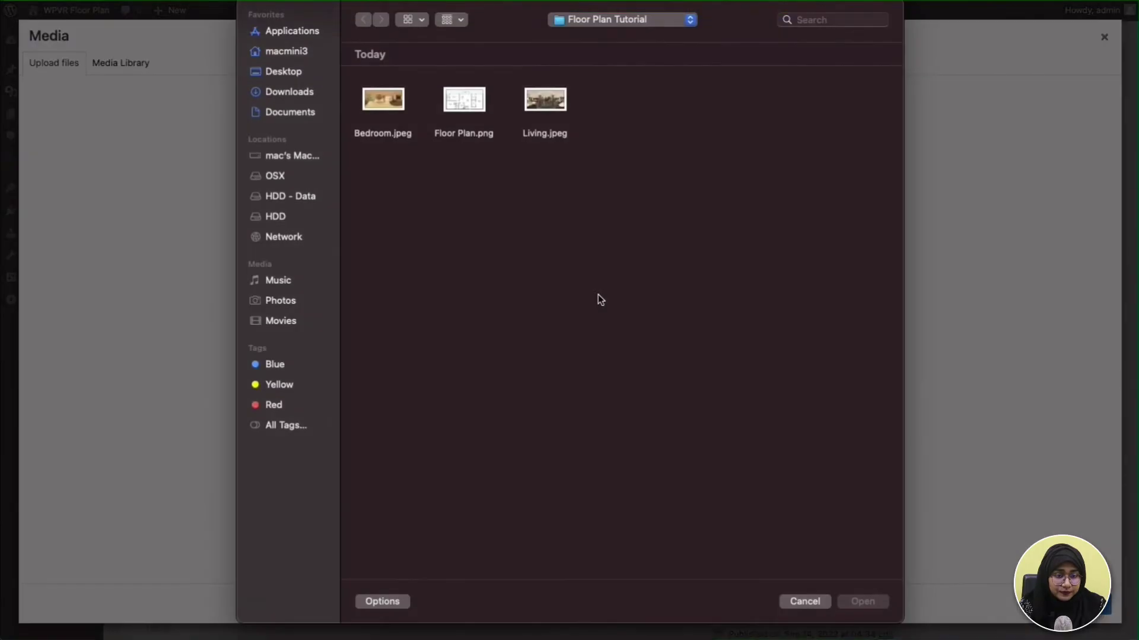
left_click(474, 114)
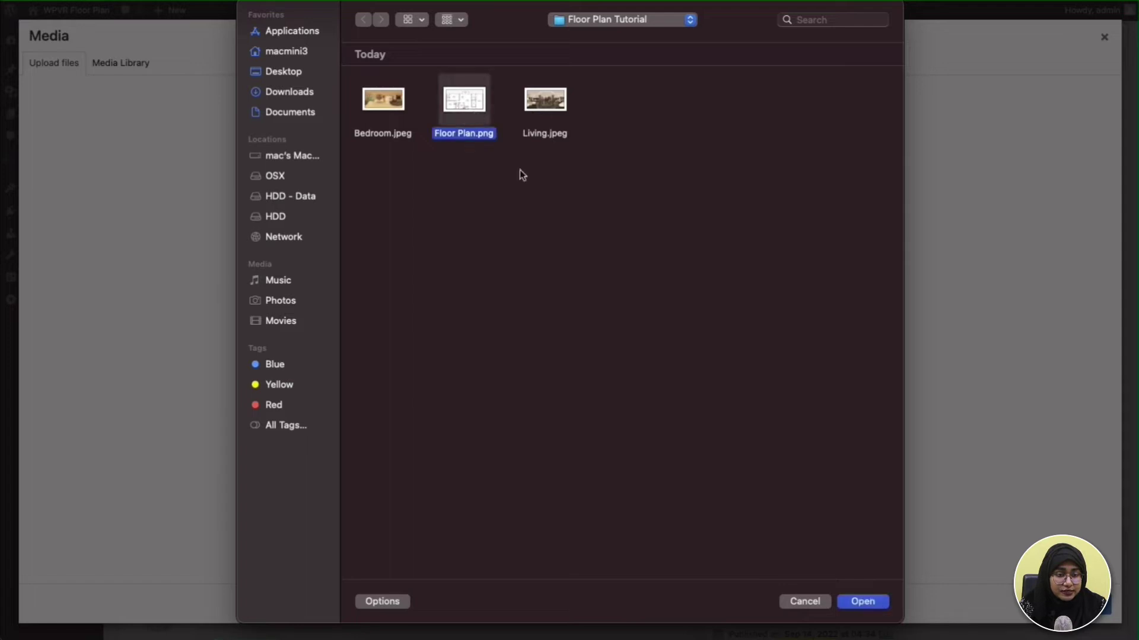
left_click(870, 603)
left_click(1086, 603)
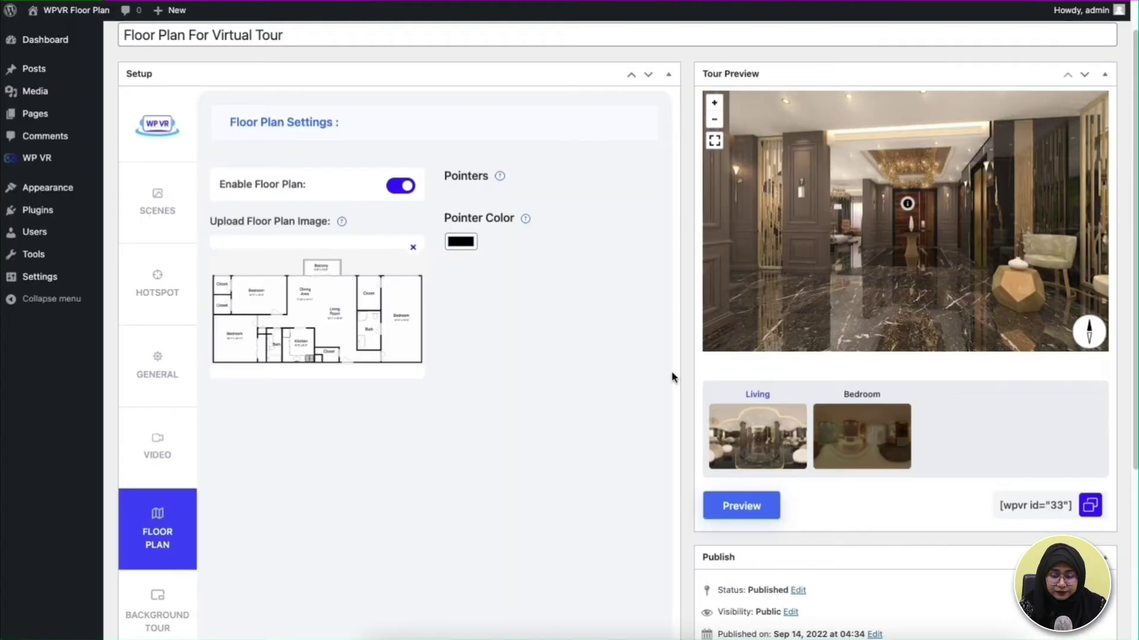
Step: Refresh the tour preview and display the floor plan over the Living panorama
left_click(735, 505)
scroll(826, 501, "down", 1)
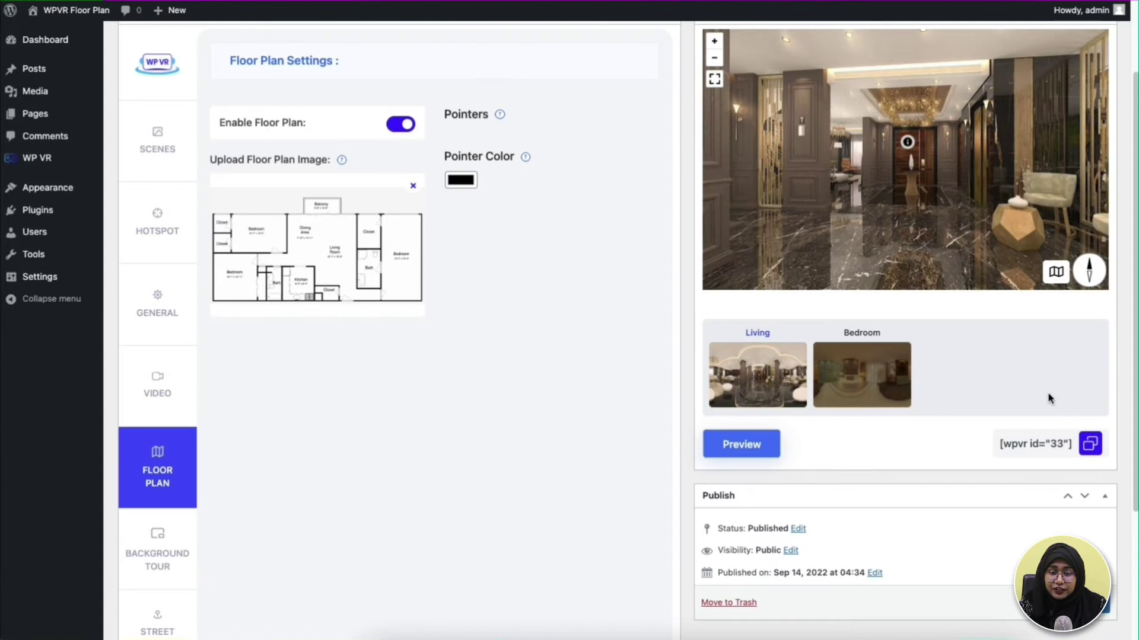
scroll(1048, 395, "up", 2)
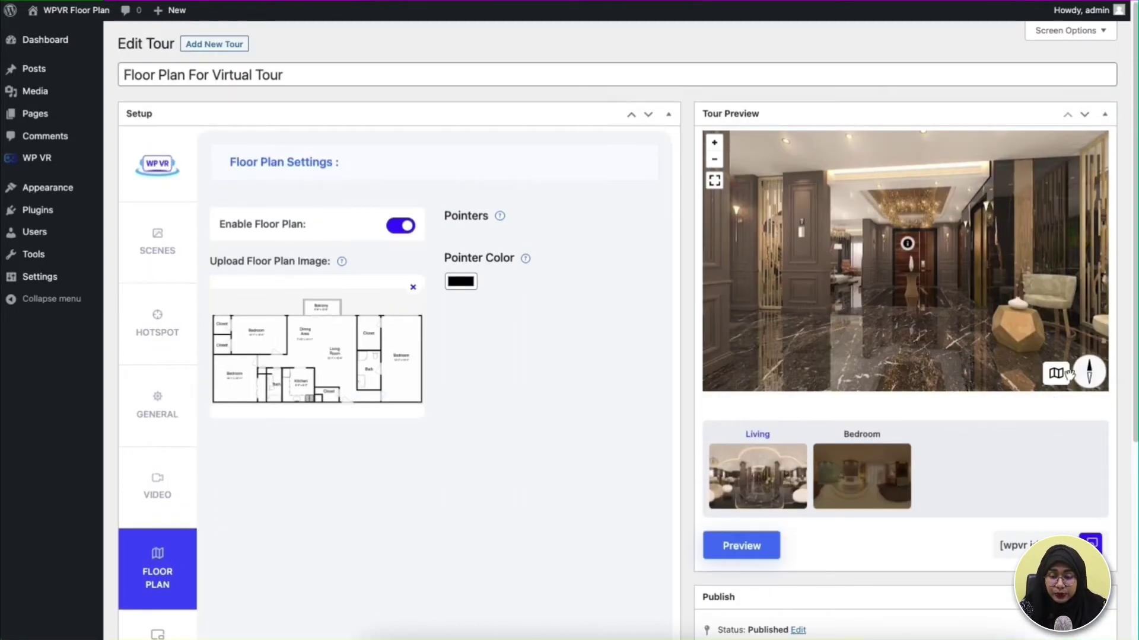
left_click(1058, 375)
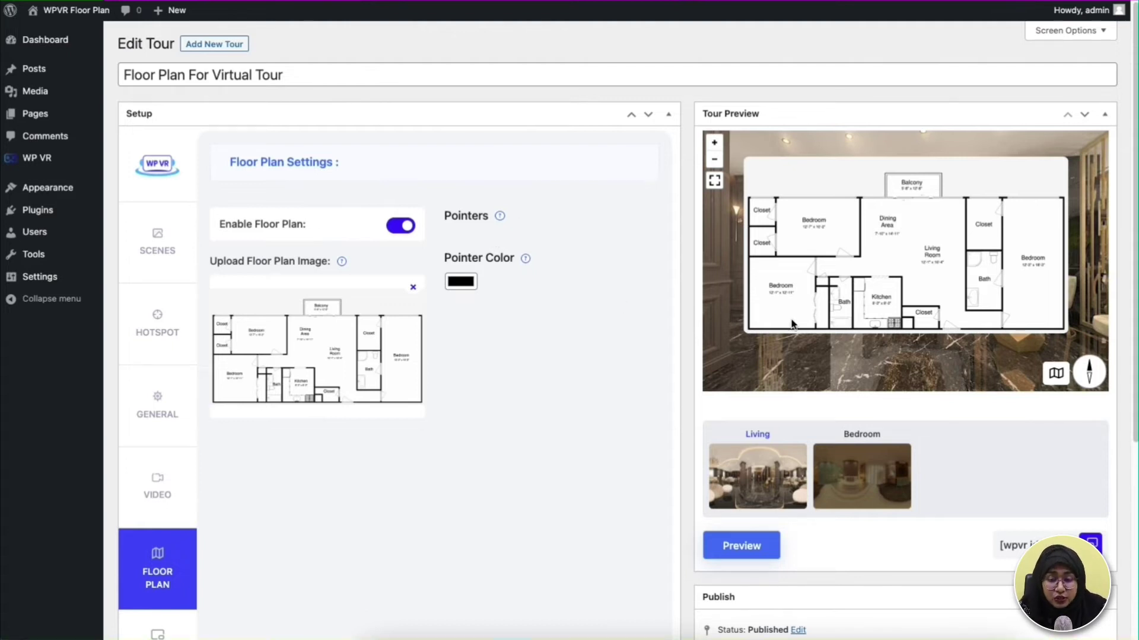
Step: Add Pointer 1 for Living on the floor plan's Living Room and nudge it into place
left_click(942, 278)
mouse_move(942, 278)
left_mouse_down()
mouse_move(945, 256)
mouse_move(924, 283)
mouse_move(932, 232)
left_mouse_up()
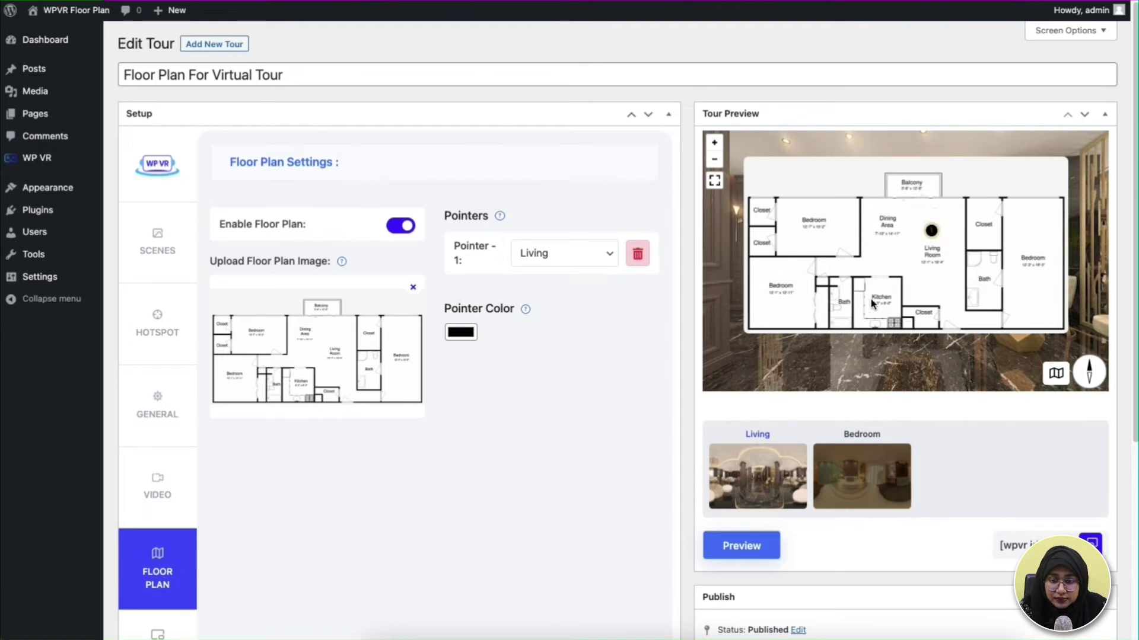
Step: Change the floor plan pointer colour to red (RGB 241, 9, 9)
left_click(460, 333)
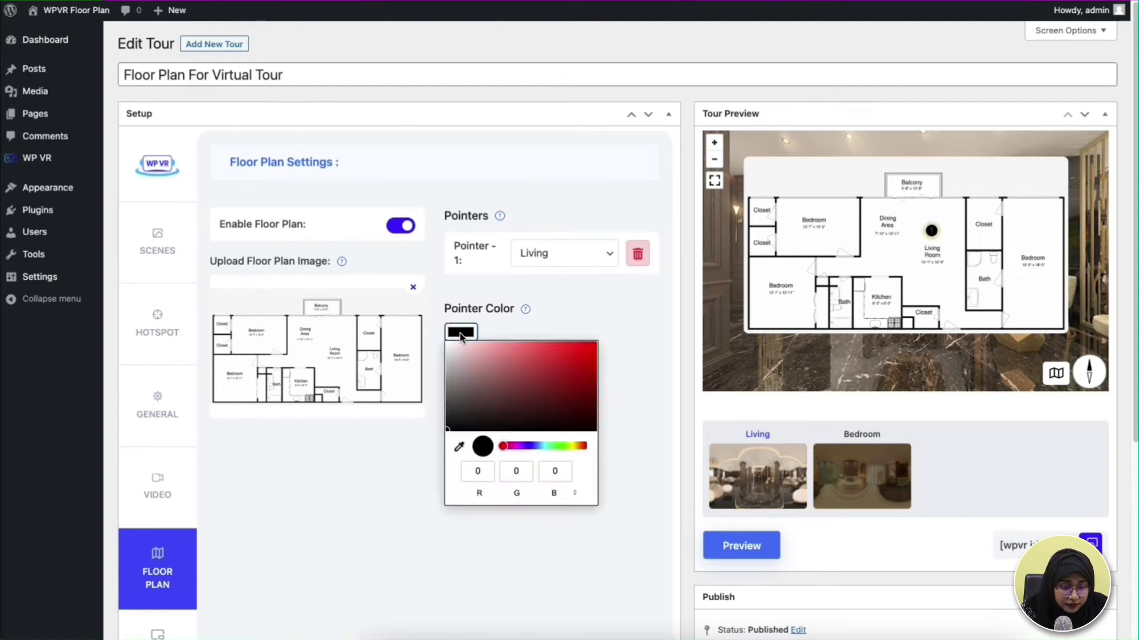
left_click(590, 349)
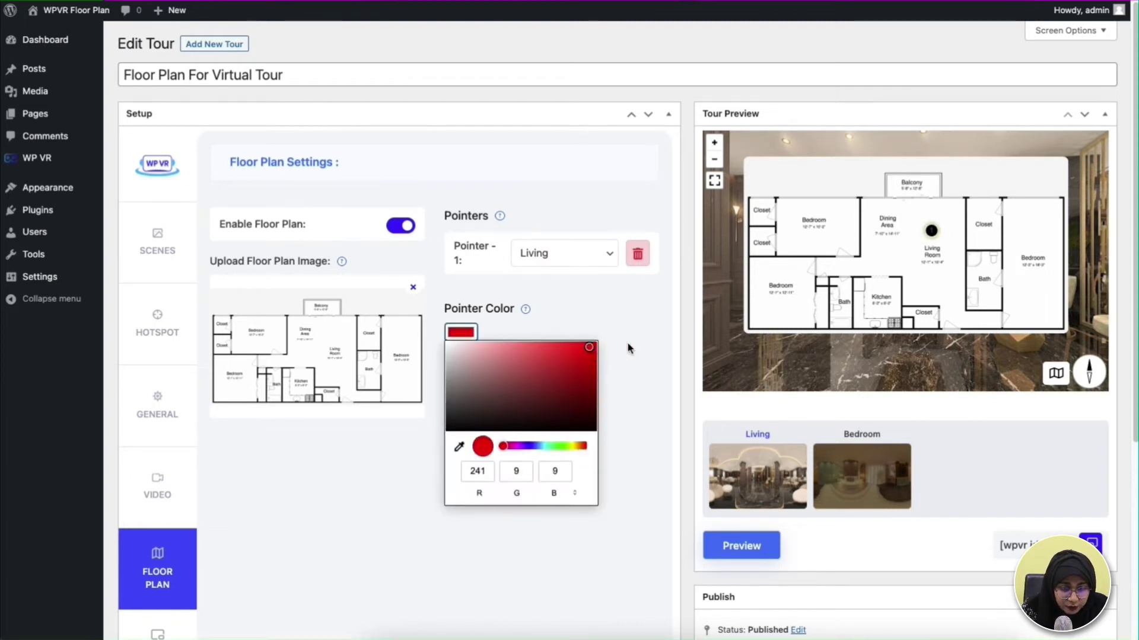
left_click(655, 432)
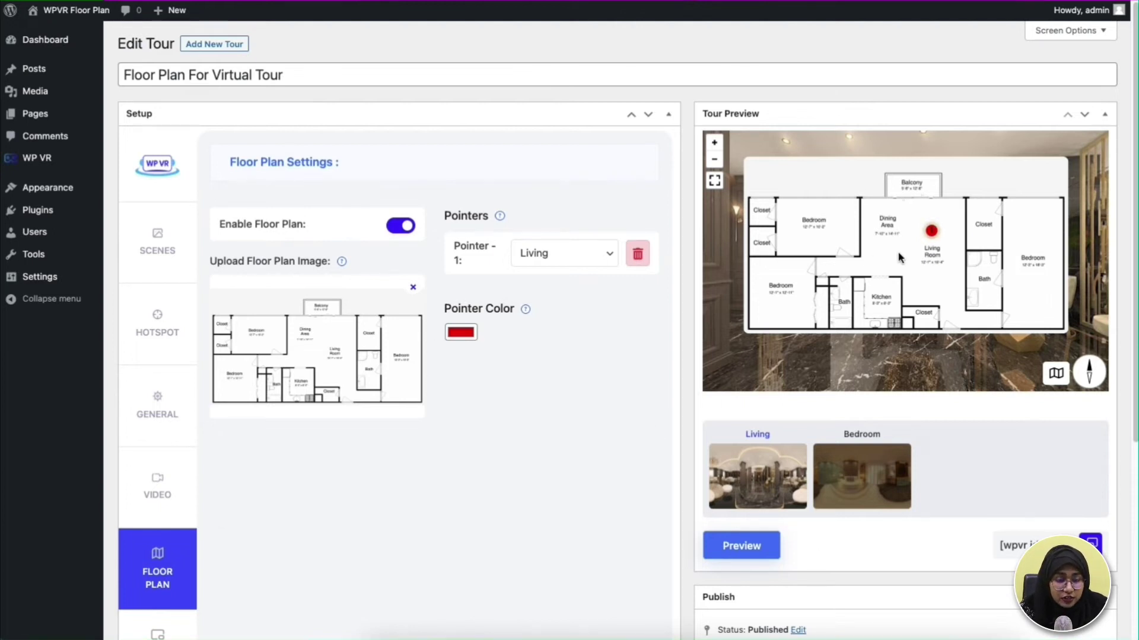
Step: Keep Pointer 1 on Living, then add Pointer 2 on the Bedroom and link it to Bedroom
left_click(600, 261)
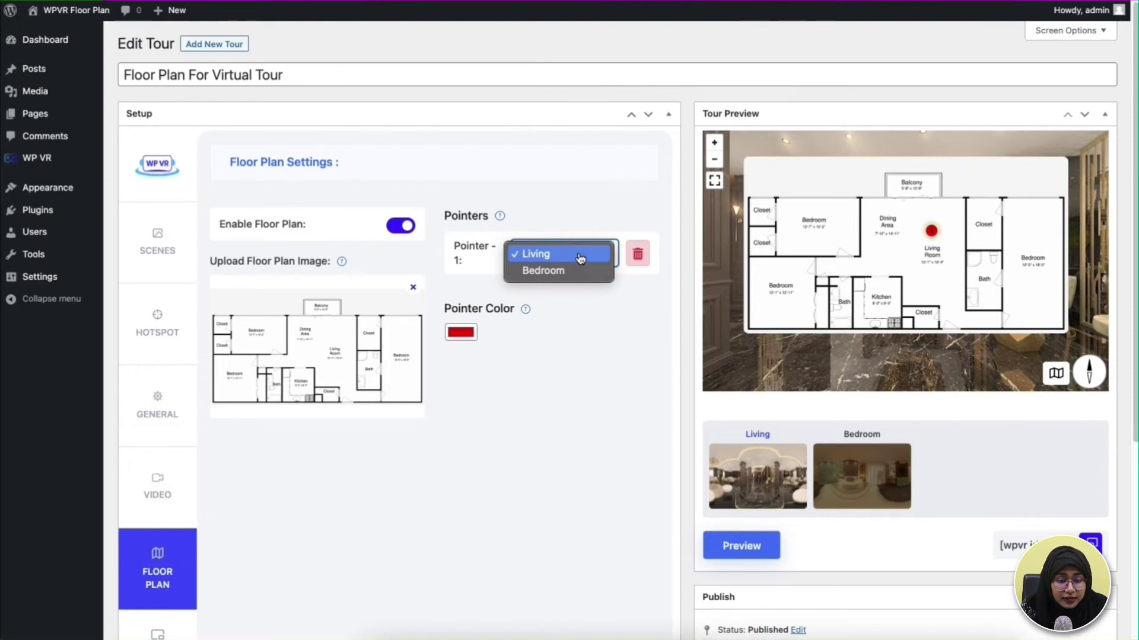
left_click(580, 258)
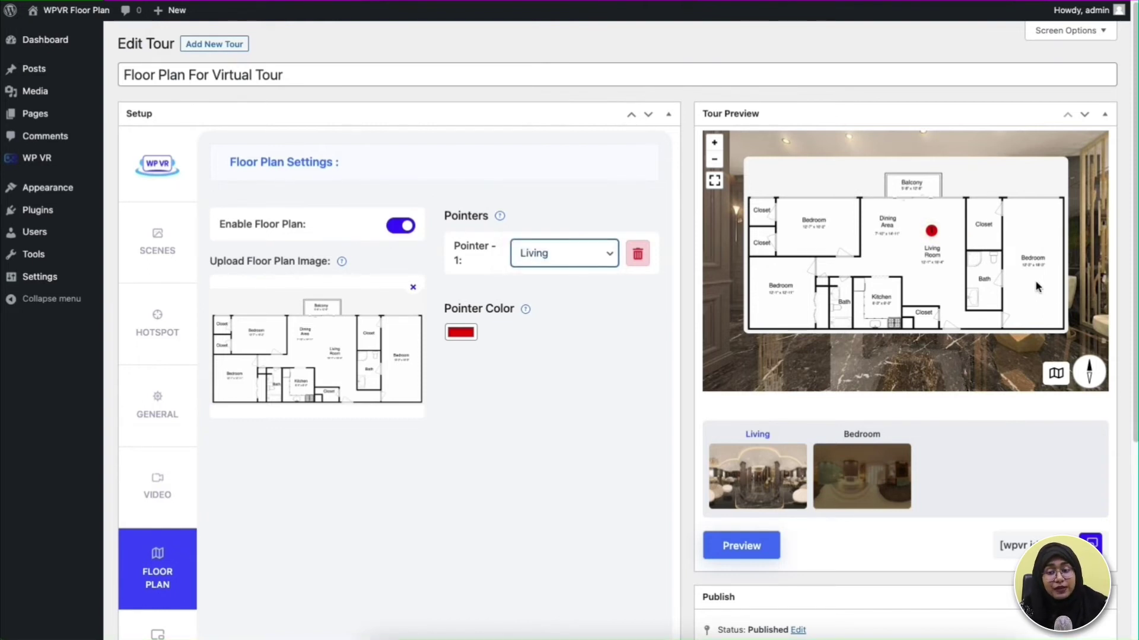
left_click(1035, 252)
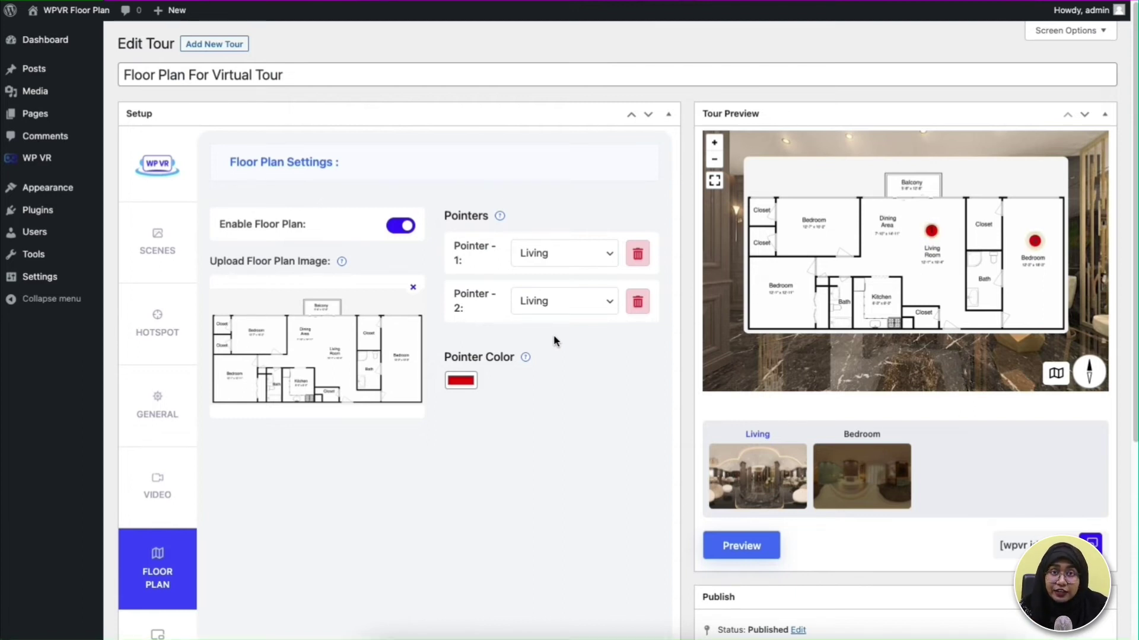
left_click(594, 311)
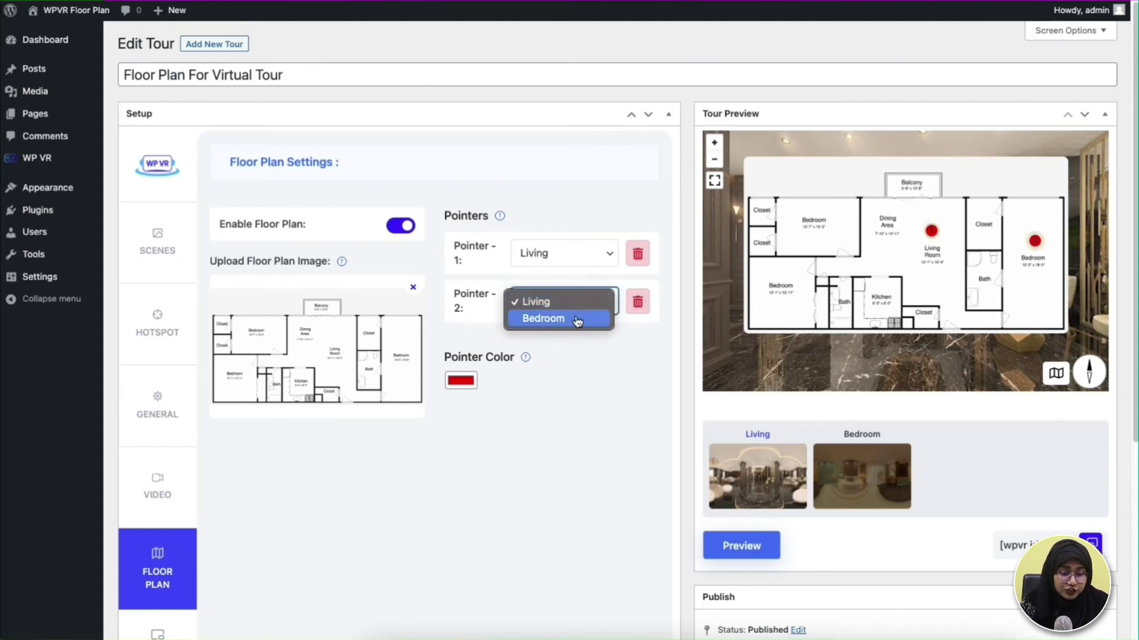
left_click(577, 320)
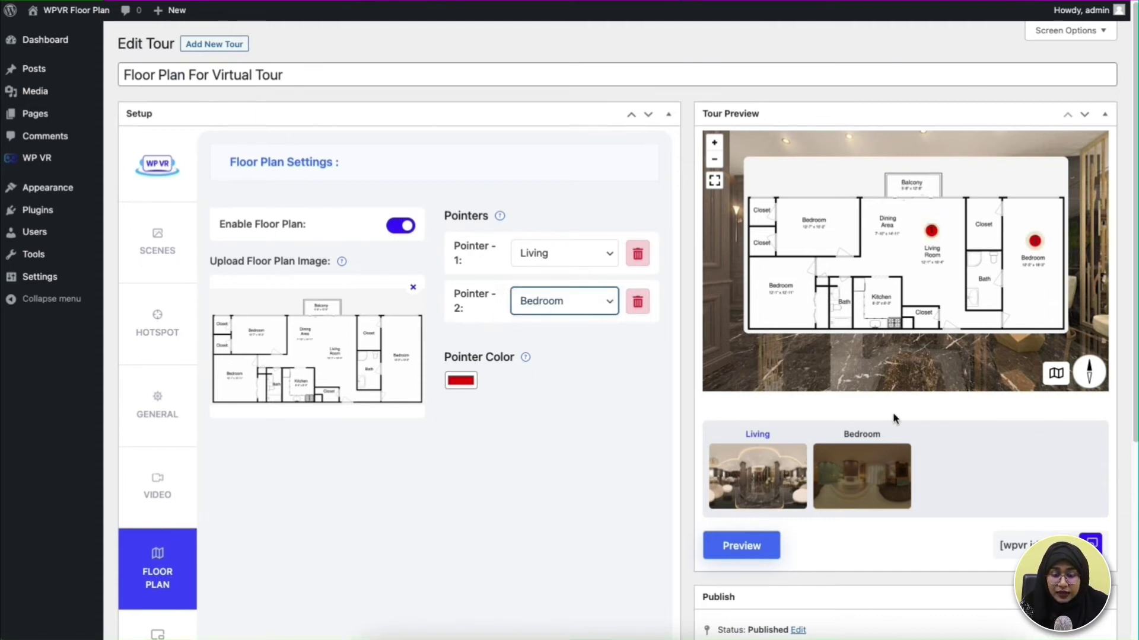
scroll(745, 439, "down", 2)
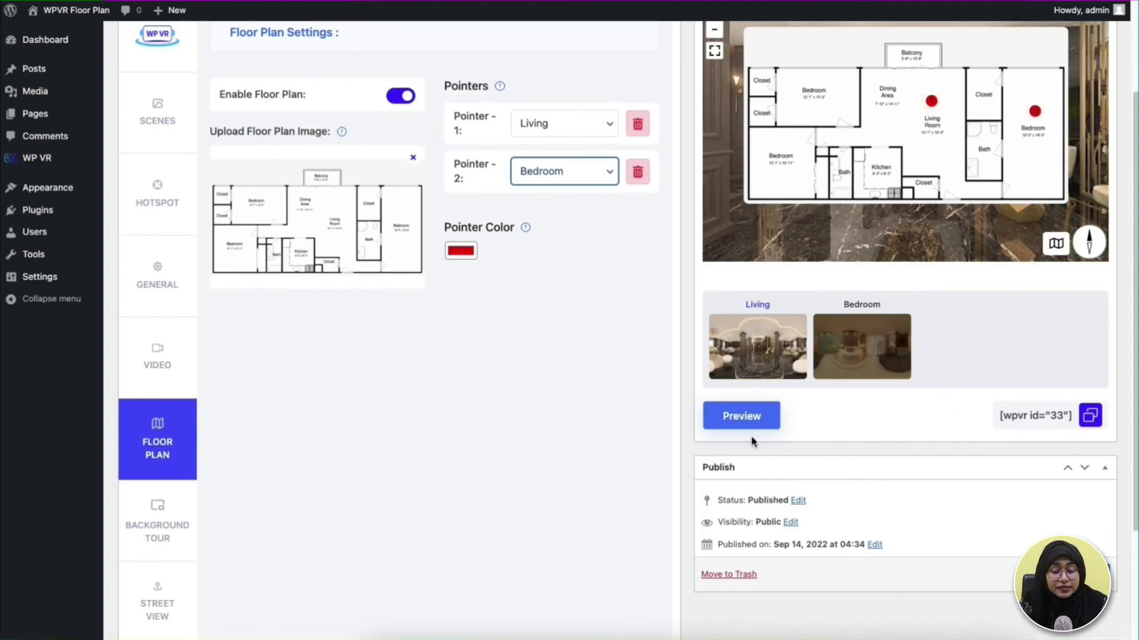
Step: Open the tour on the live front-end page and reload it
left_click(741, 416)
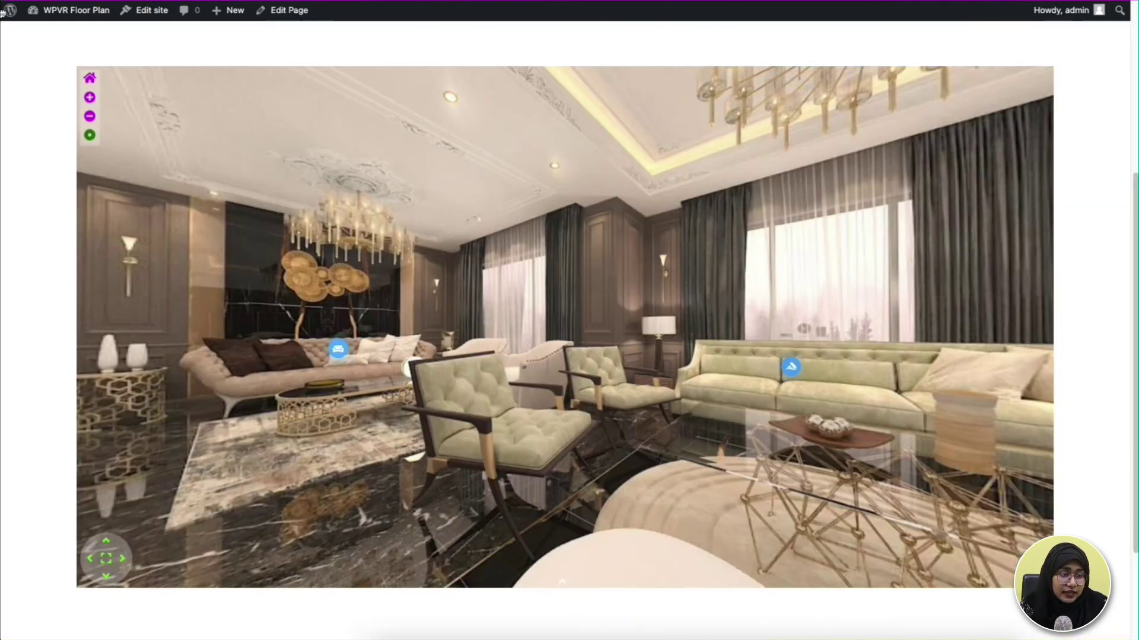
left_click(67, 1)
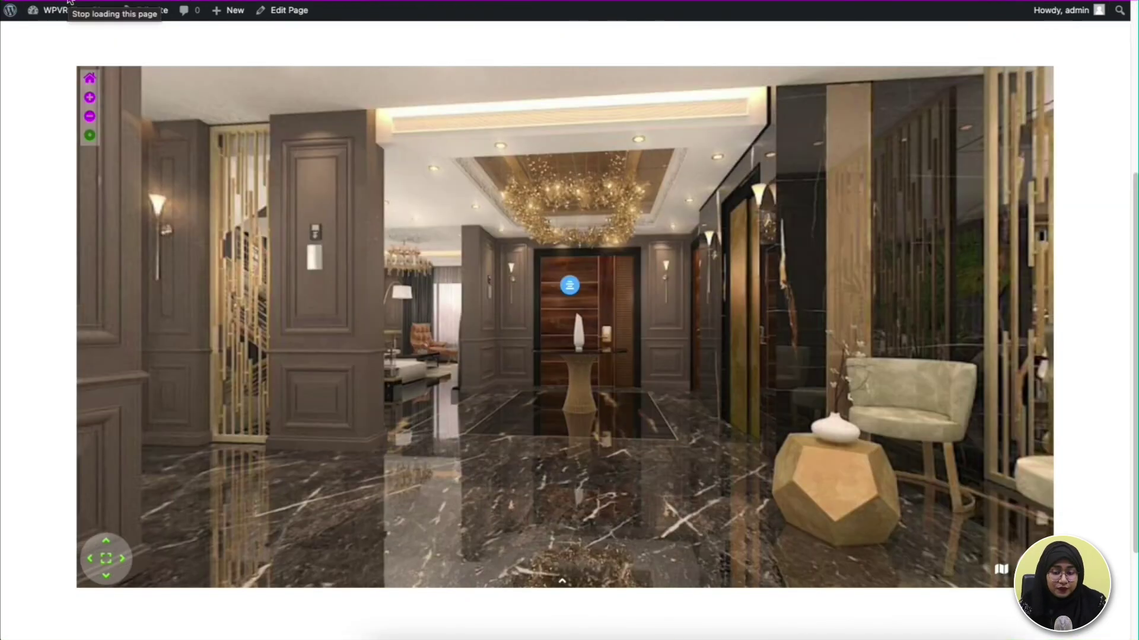
Step: Show the floor plan over the panorama and look around toward the sofas and windows
left_click(1002, 571)
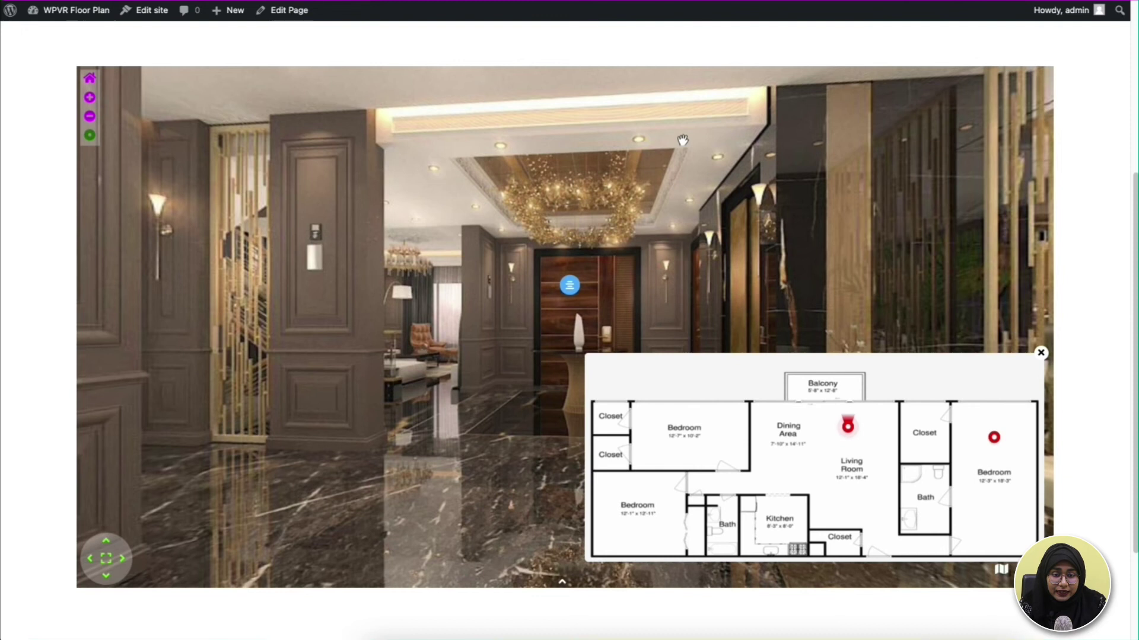
left_click_drag(813, 150, 598, 144)
left_click_drag(843, 171, 622, 167)
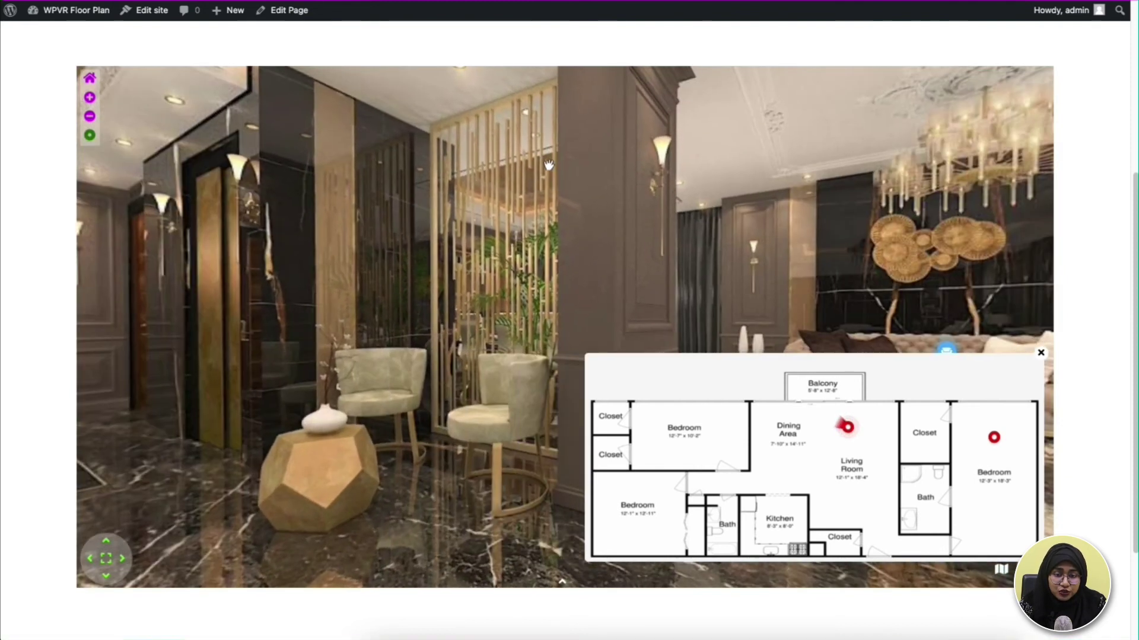
left_click_drag(889, 165, 640, 169)
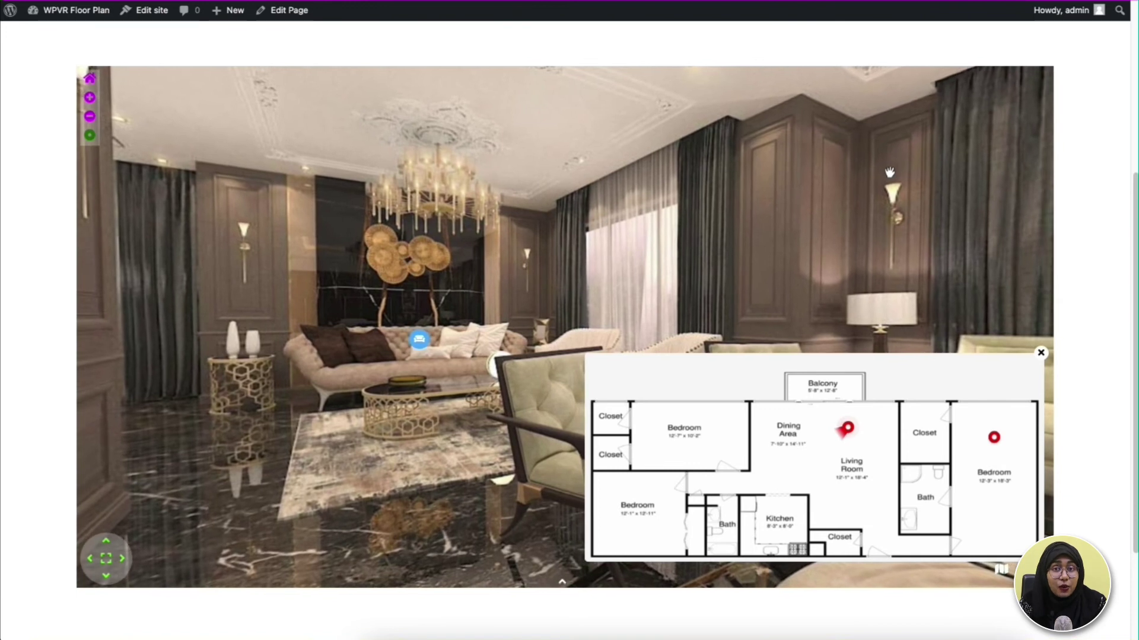
left_click_drag(890, 172, 587, 194)
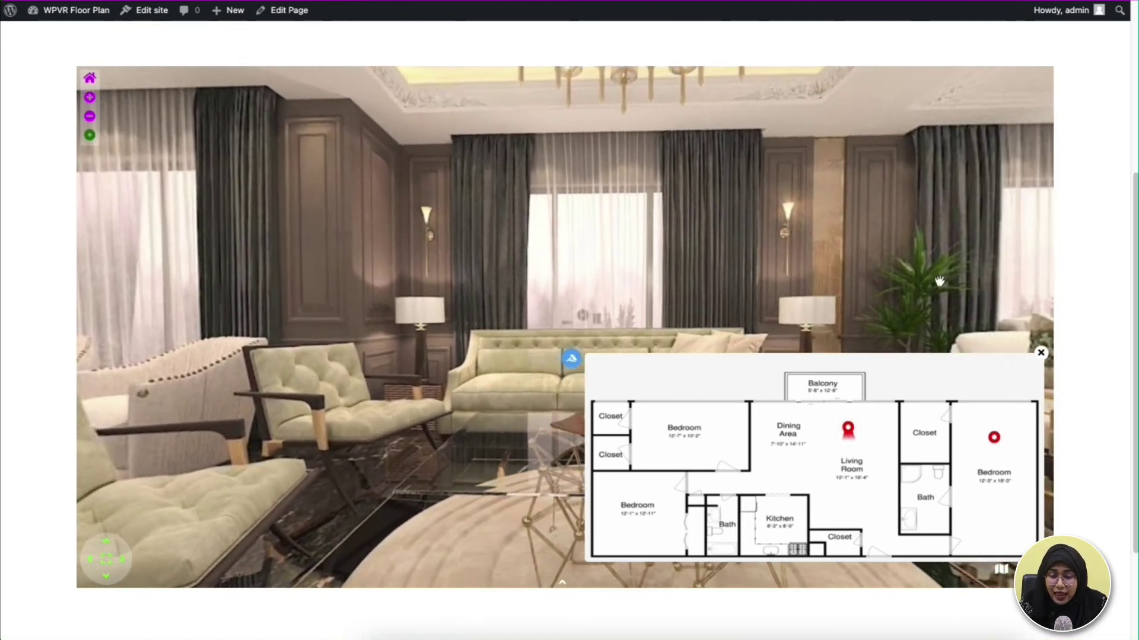
Step: Jump to the Bedroom scene via its red pointer and enlarge the floor plan
mouse_move(888, 464)
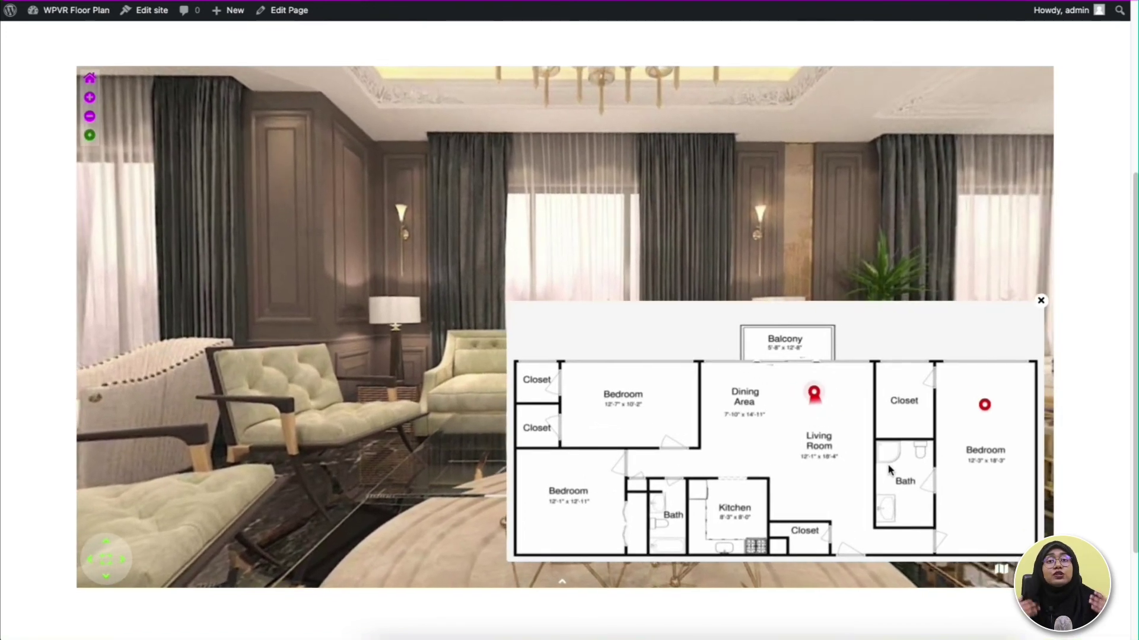
left_click(984, 407)
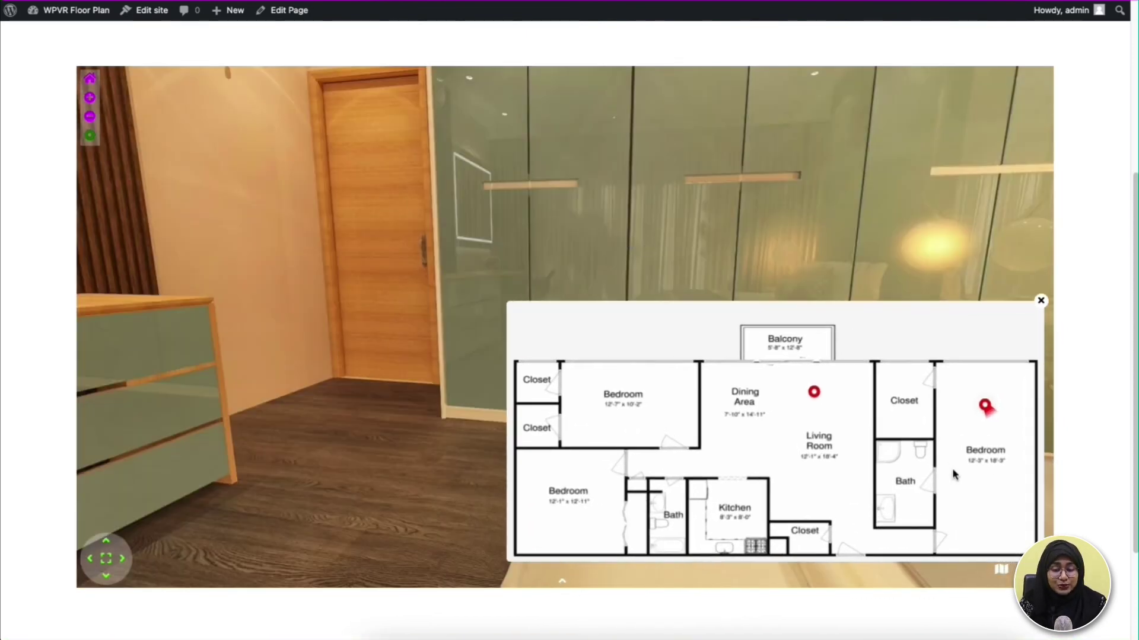
left_click(998, 451)
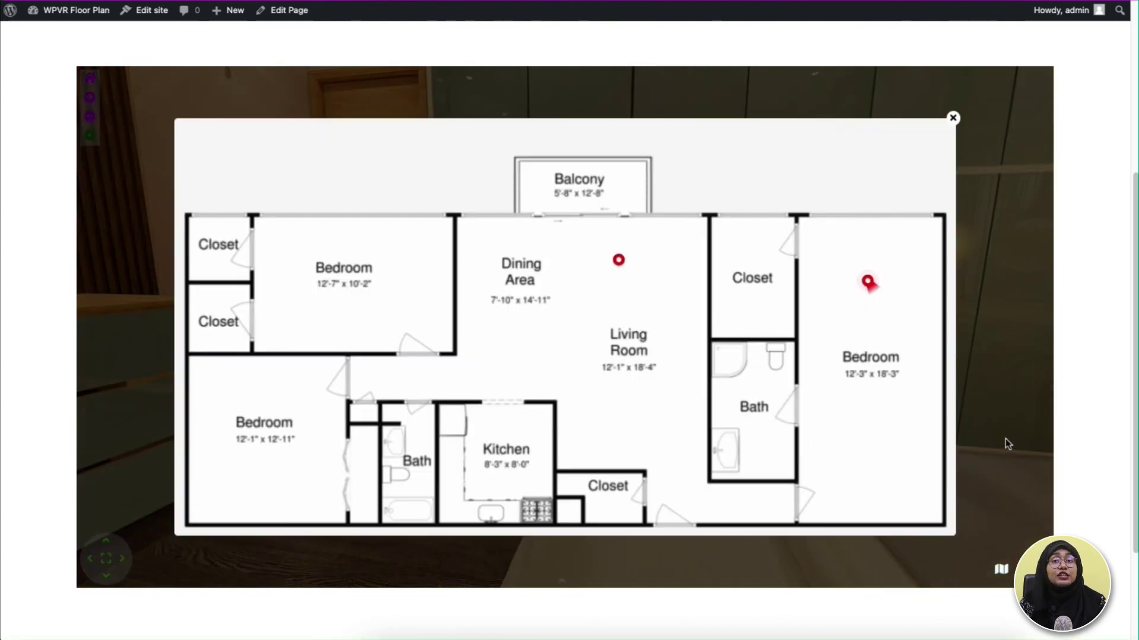